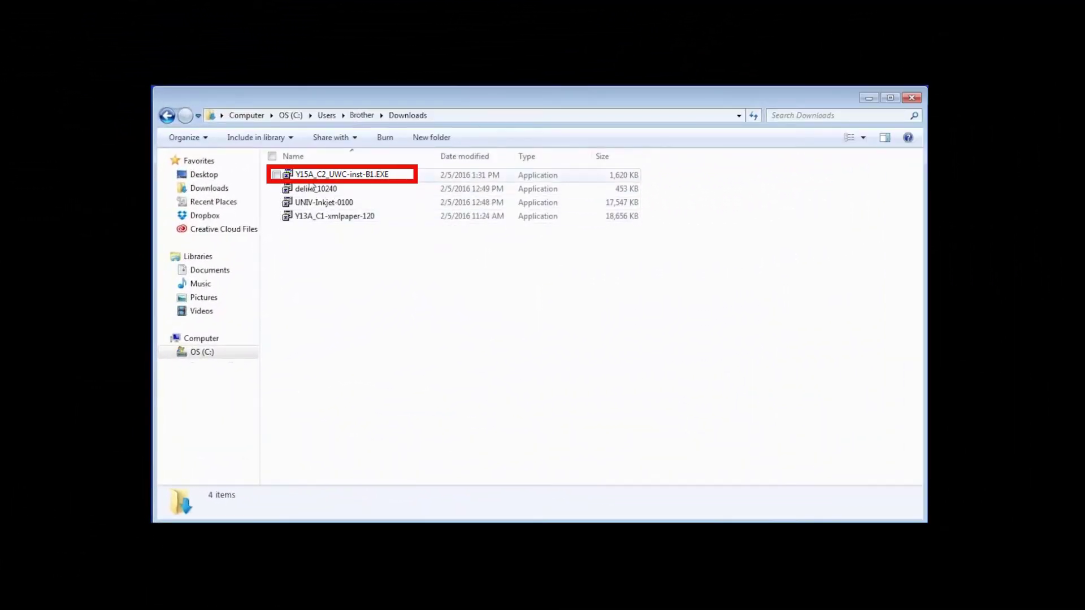
- Launch Y15A_C2_UWC-inst-B1.EXE from the Downloads folder
double_click(313, 176)
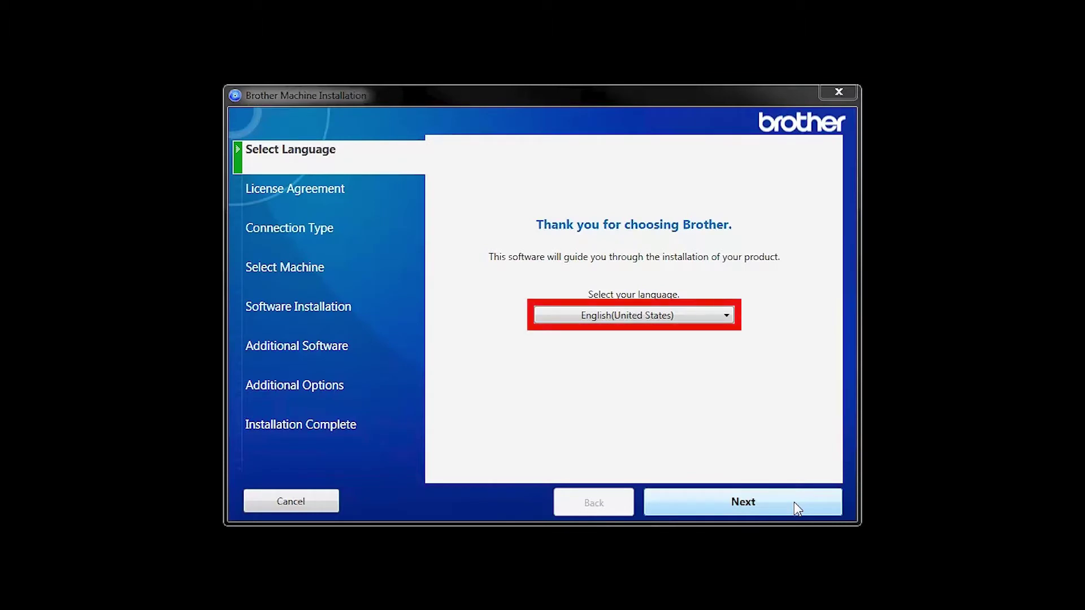
- Keep English (United States), accept the license agreement and choose Wireless Network Connection (Wi-Fi)
left_click(794, 502)
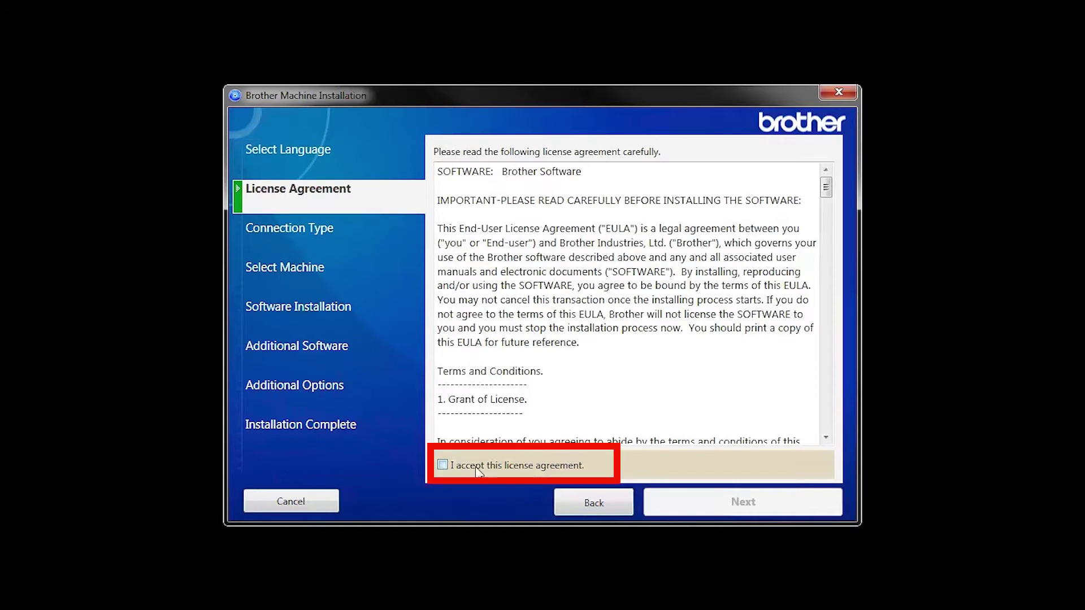
left_click(443, 465)
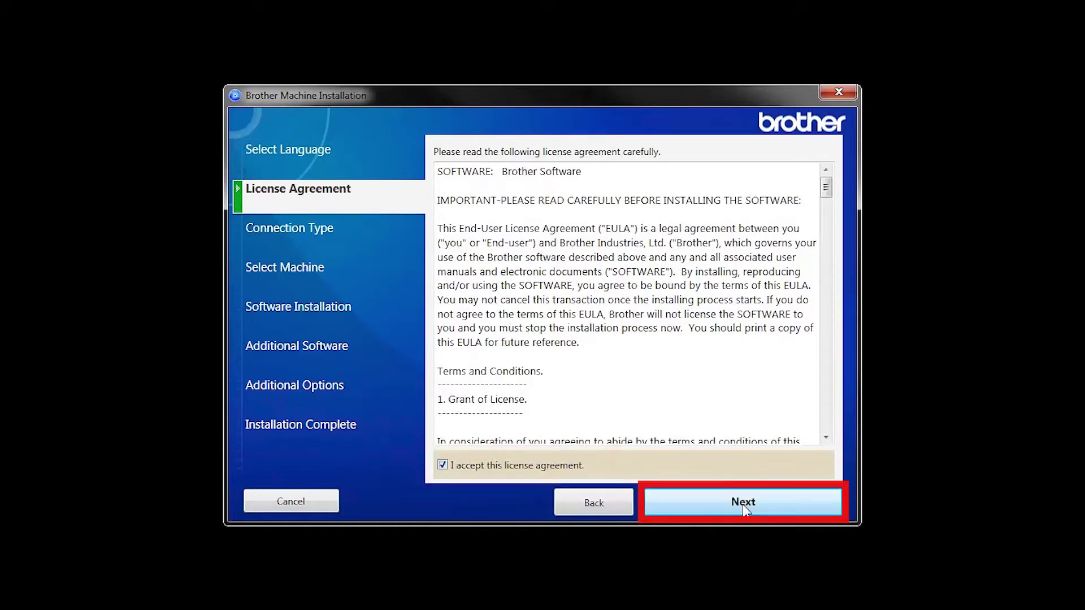
left_click(797, 511)
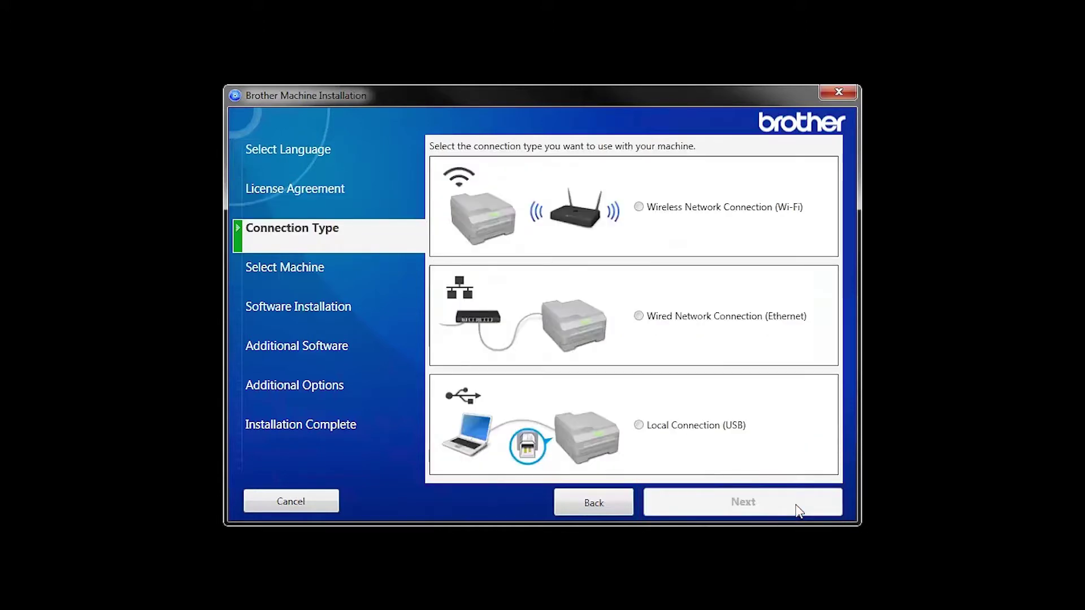
left_click(638, 207)
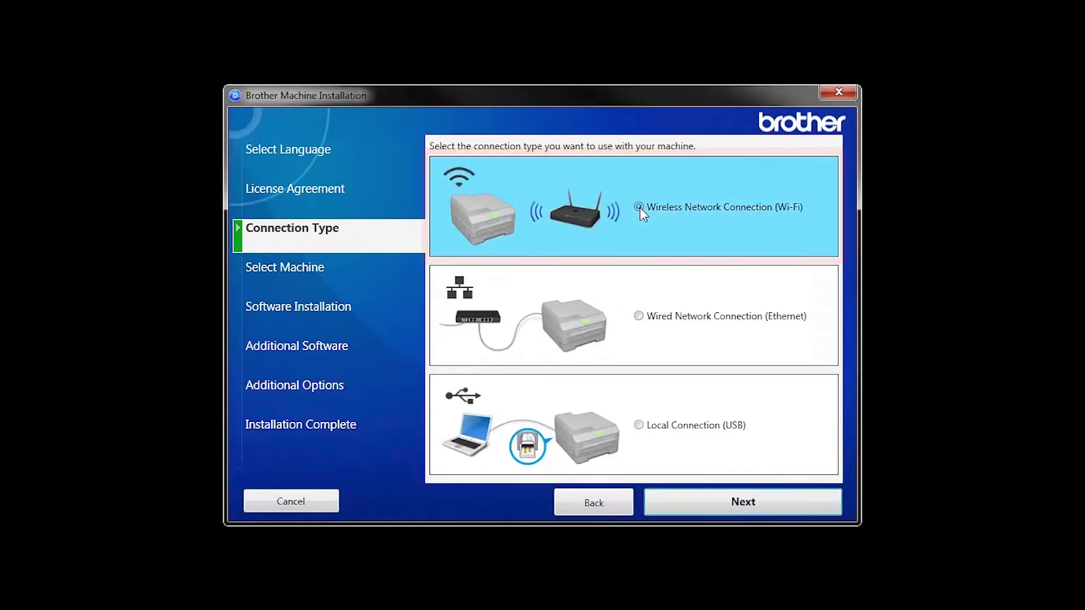
left_click(795, 502)
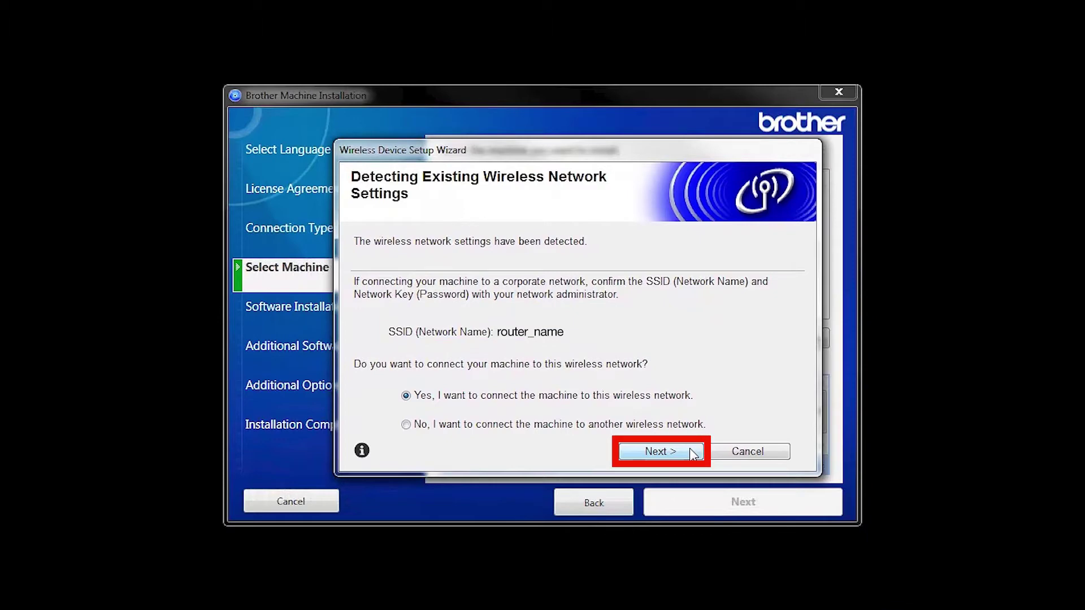
- Confirm connecting the machine to the detected router_name wireless network
left_click(694, 455)
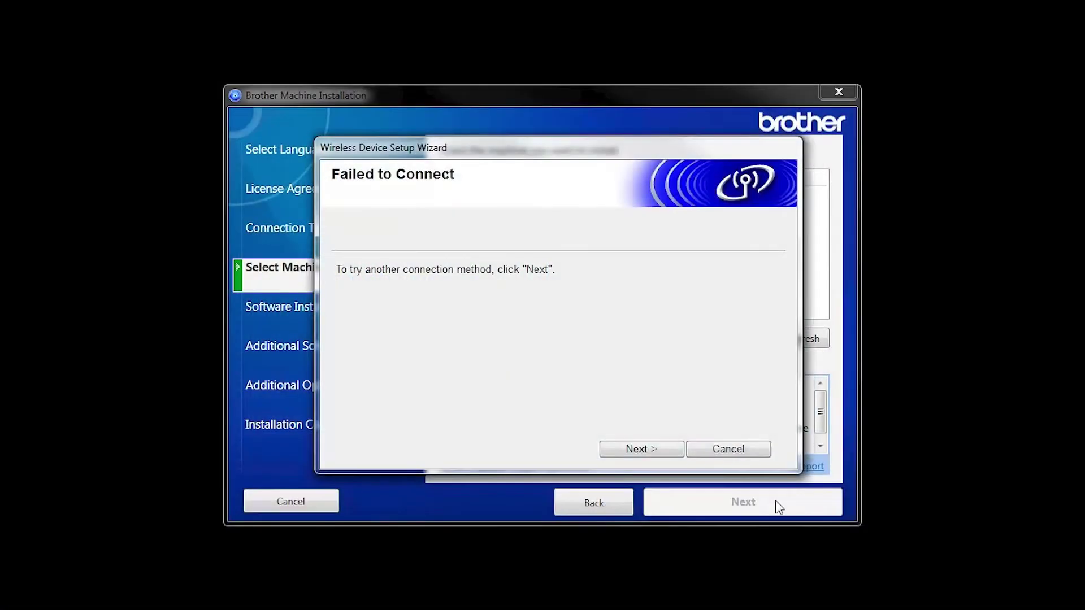
- Continue past Failed to Connect, choosing 'No, I do not have a USB cable'
left_click(678, 449)
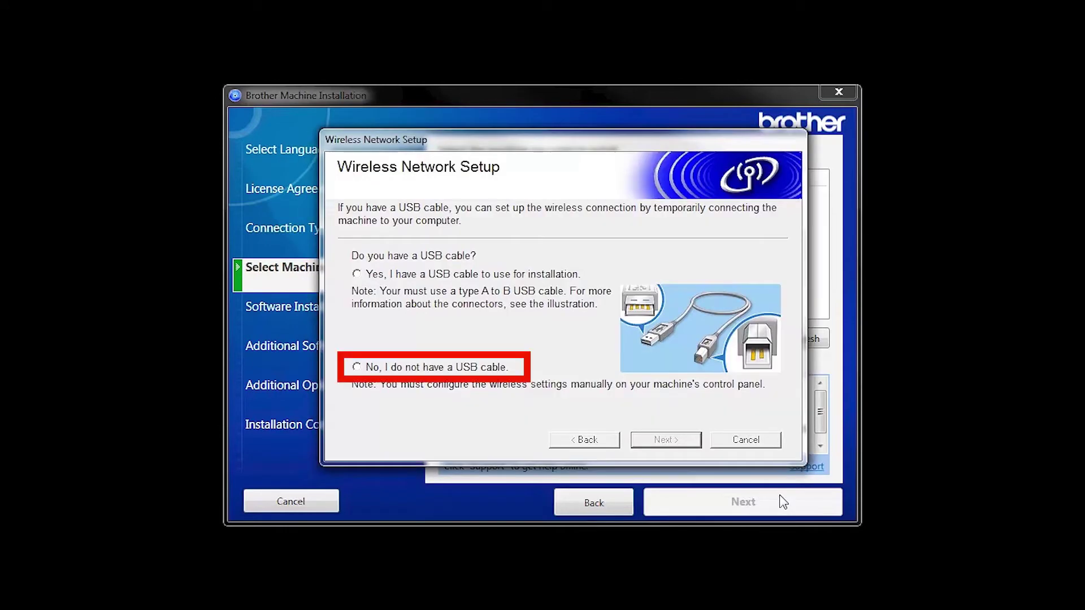
left_click(358, 368)
left_click(666, 440)
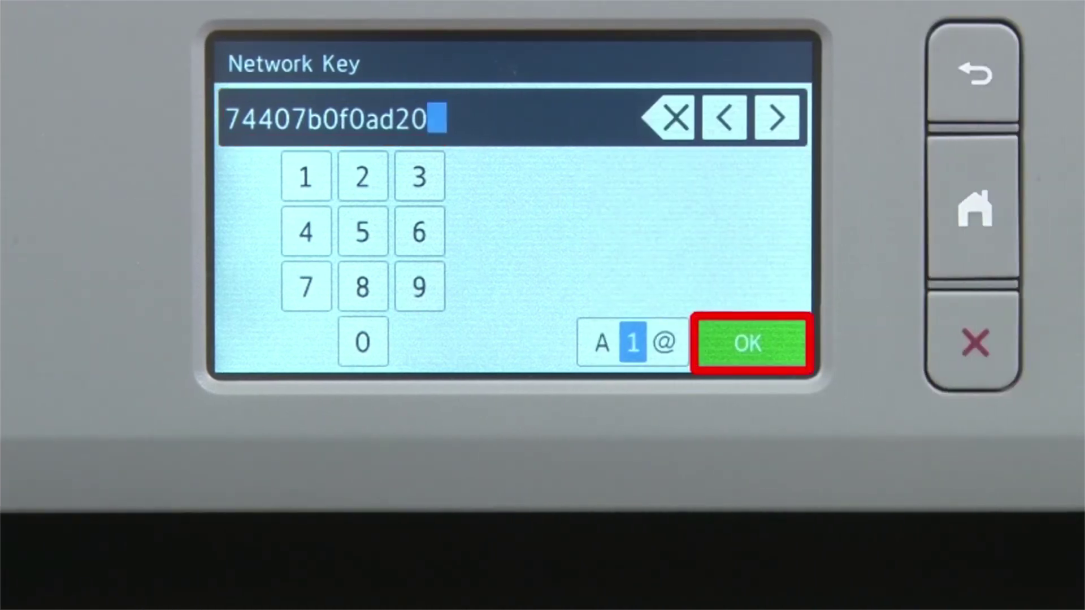
- Confirm the typed Network Key on the printer's touch screen with OK
left_click(748, 344)
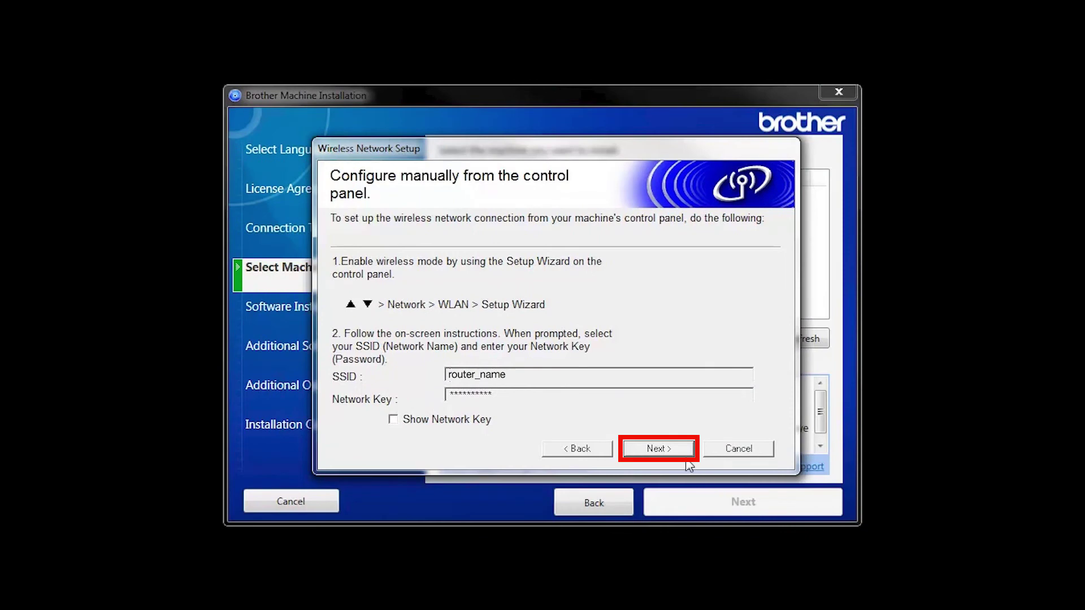
- Tick 'Checked and confirmed' for the Connected status and return to the machine list
left_click(686, 452)
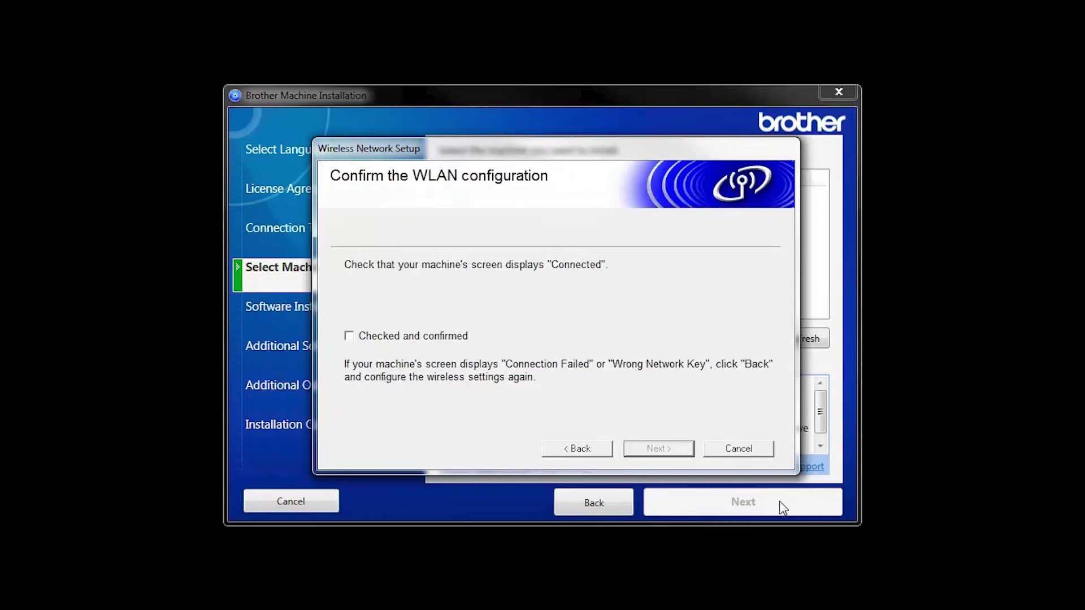
left_click(350, 337)
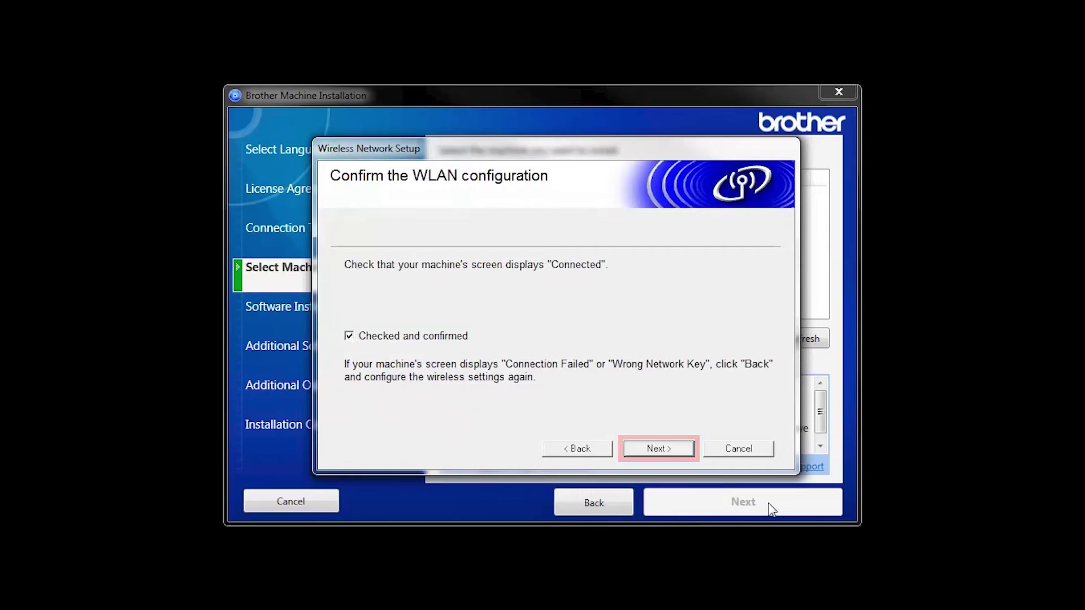
left_click(683, 450)
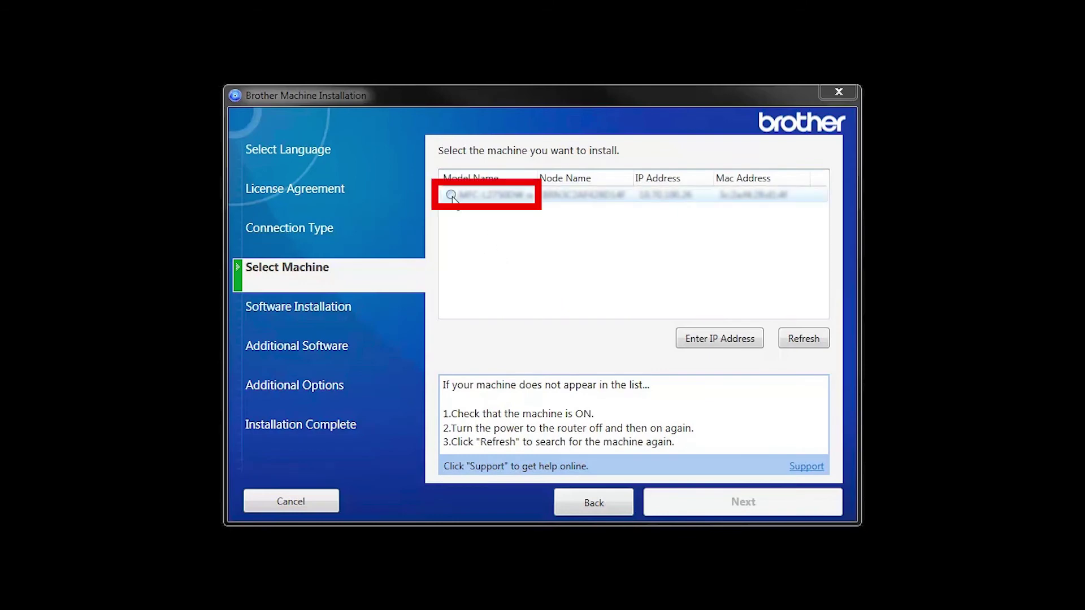
- Select the discovered printer and install it with Standard (Recommended)
left_click(452, 198)
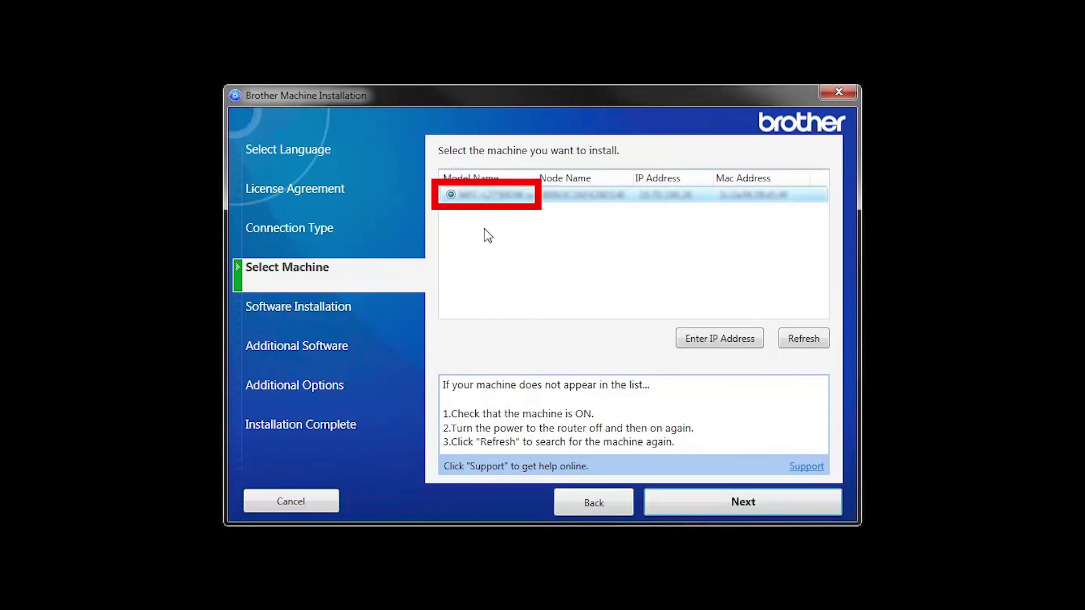
left_click(786, 507)
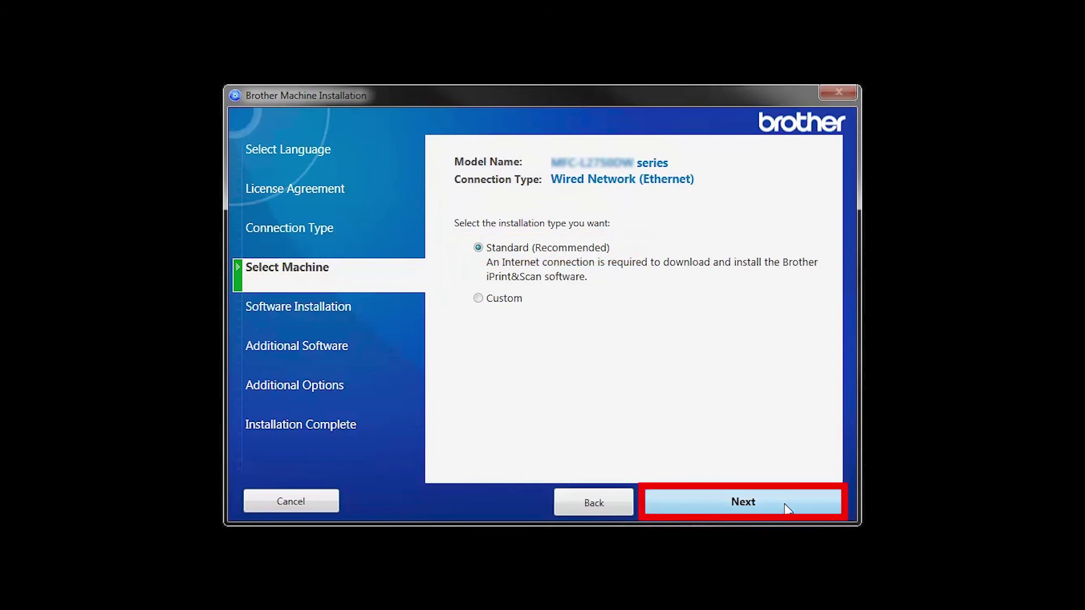
left_click(784, 504)
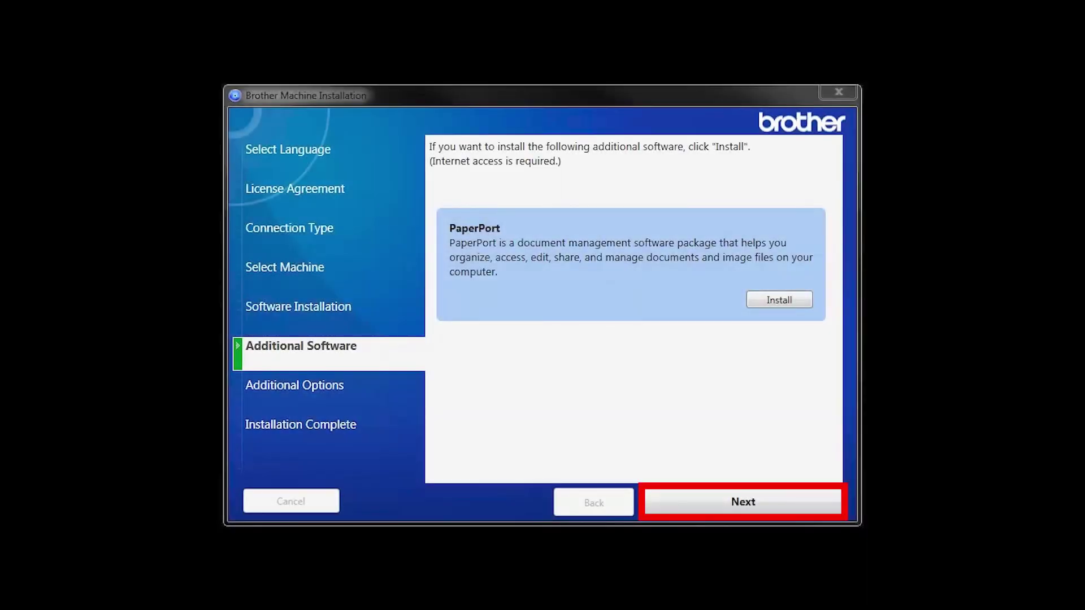
- Skip PaperPort and keep the default additional options to finish installation
left_click(799, 503)
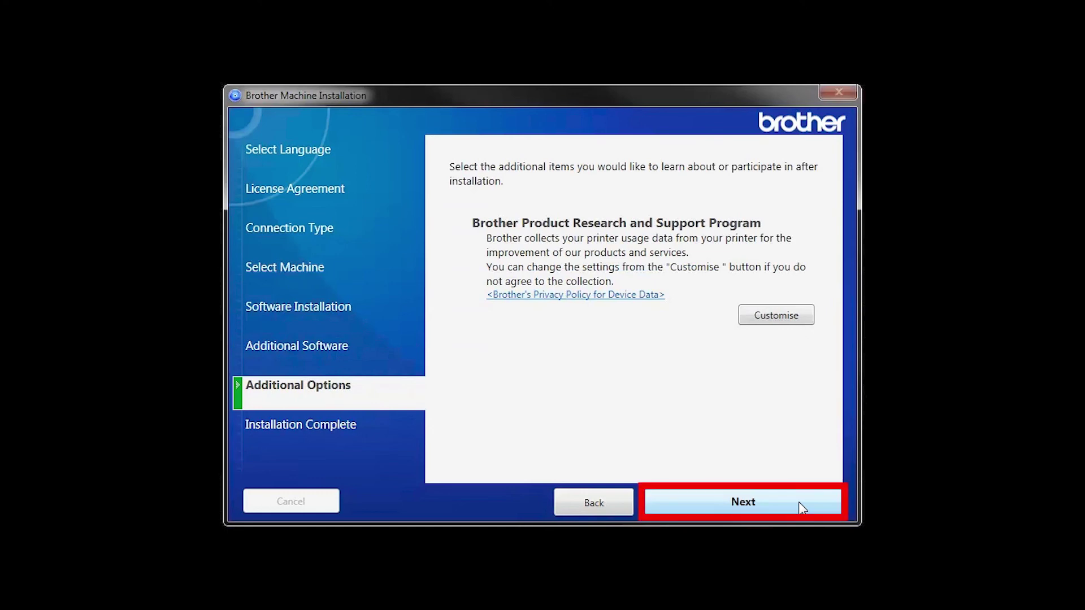
left_click(799, 501)
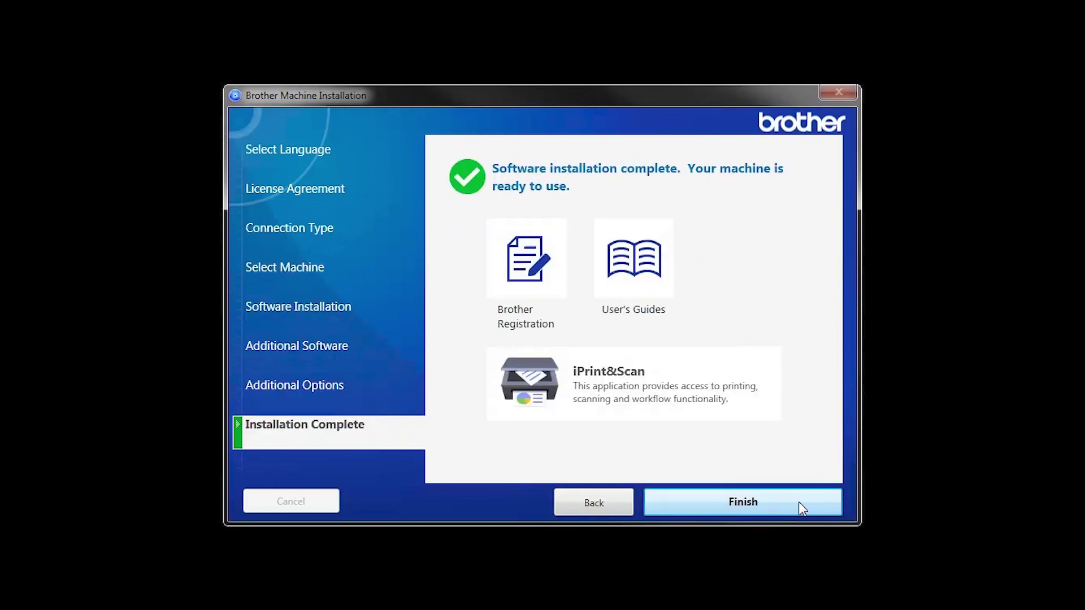